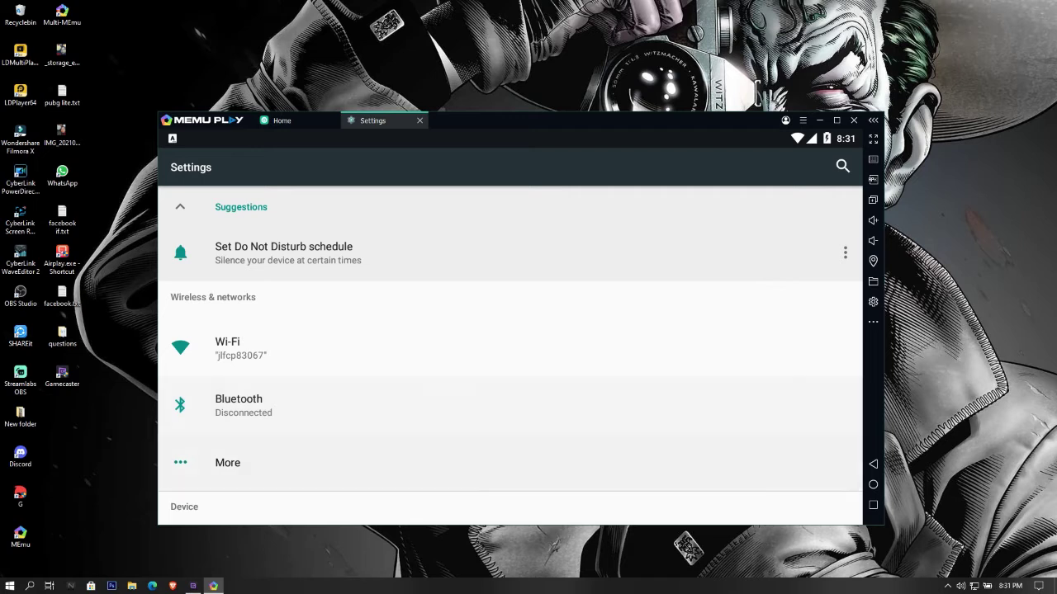
pyautogui.rightClick(558, 586)
pyautogui.click(611, 538)
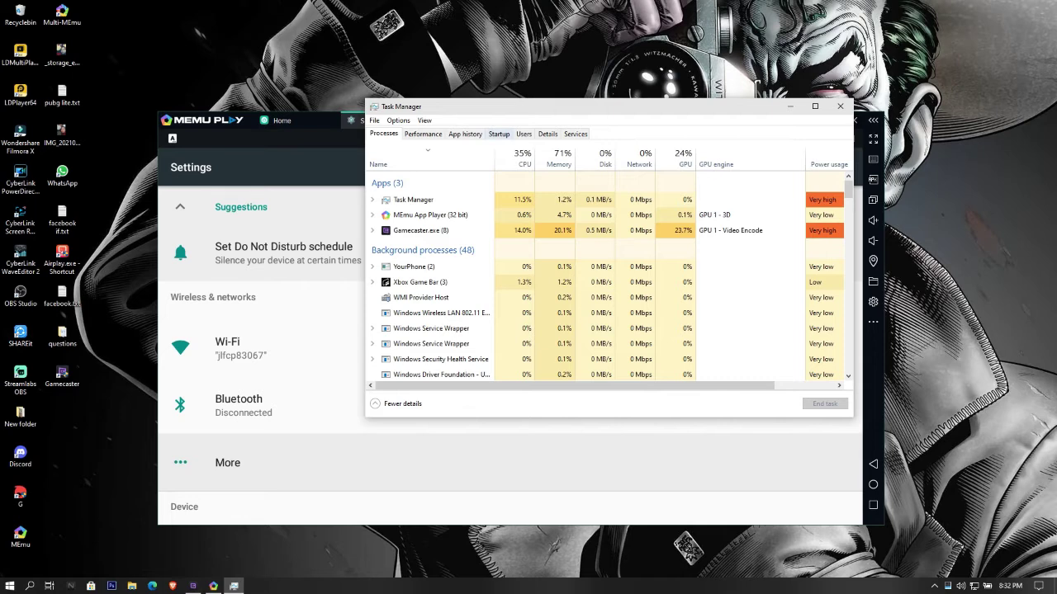
pyautogui.click(499, 134)
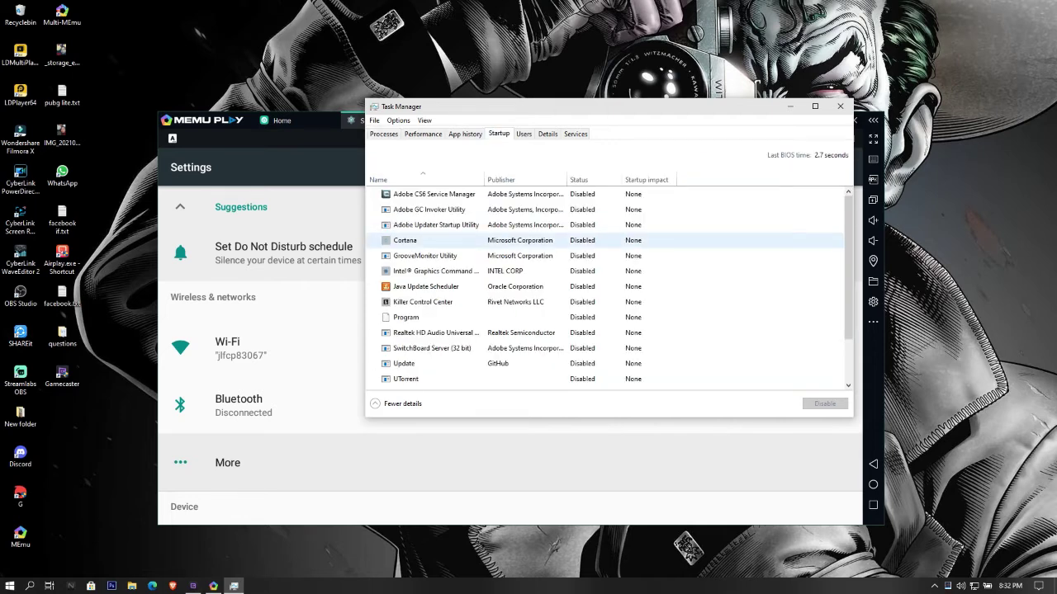
pyautogui.click(436, 224)
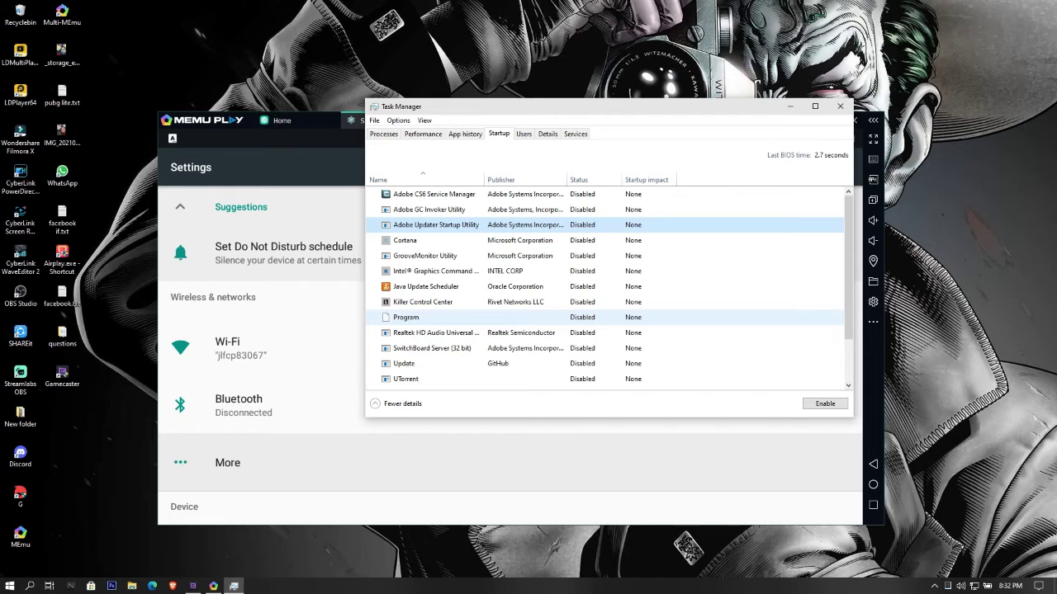
pyautogui.hotkey('alt', 'F4')
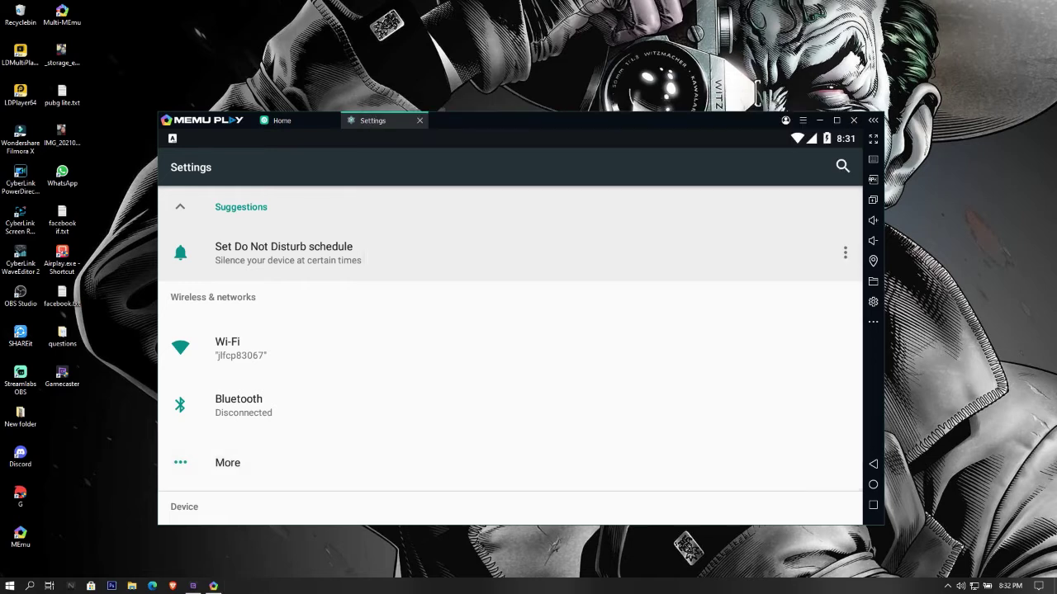
# Close the Android Settings screen, then shut MEmu down with Alt+F4 and confirm the prompt.
pyautogui.click(419, 121)
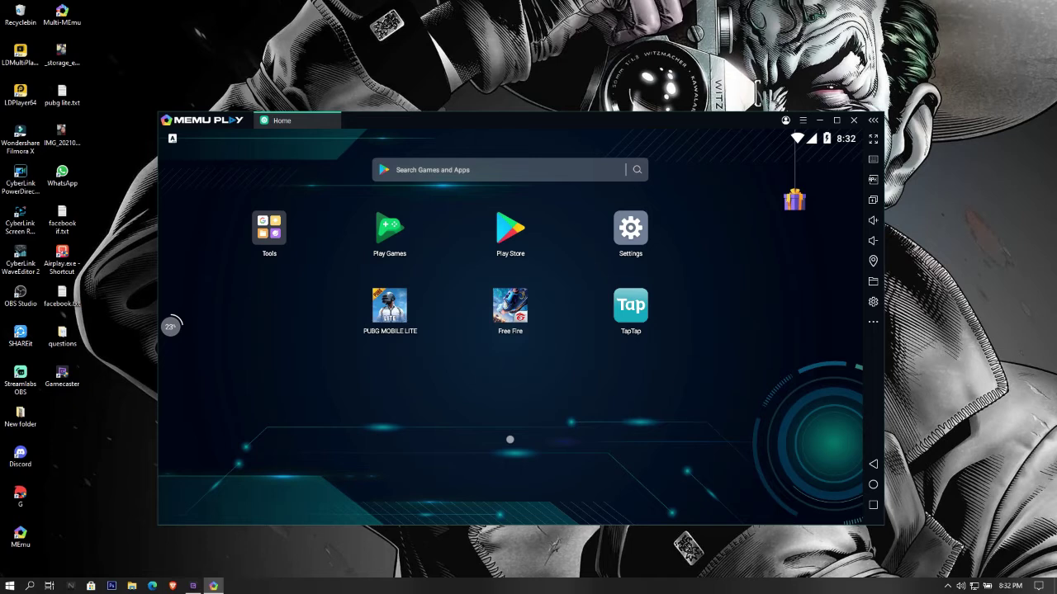
pyautogui.hotkey('alt', 'F4')
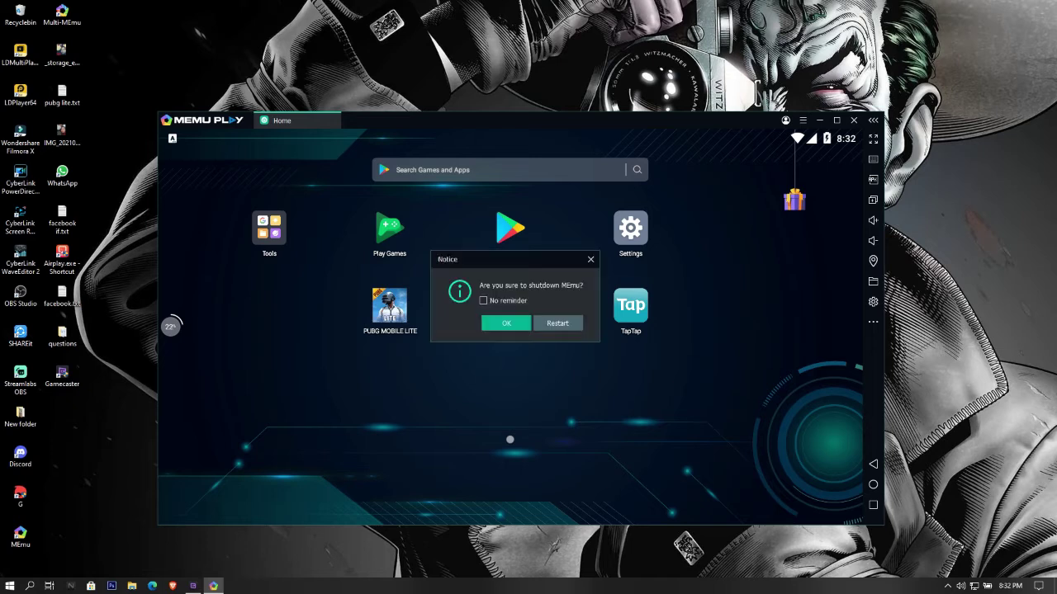
pyautogui.press('Return')
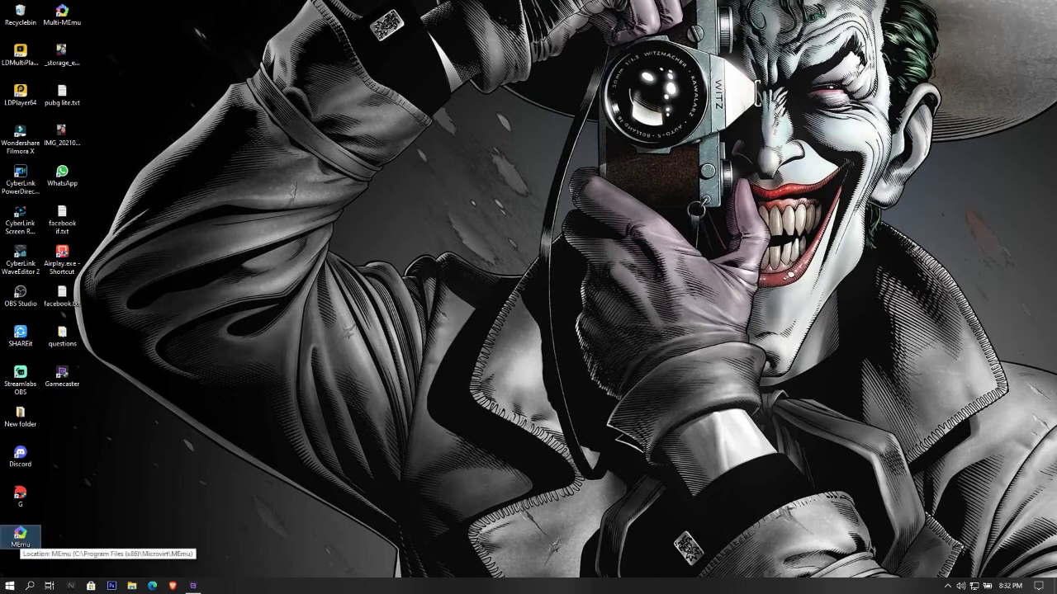
# Open the MEmu desktop shortcut's Properties dialog and move it to the screen centre.
pyautogui.rightClick(16, 547)
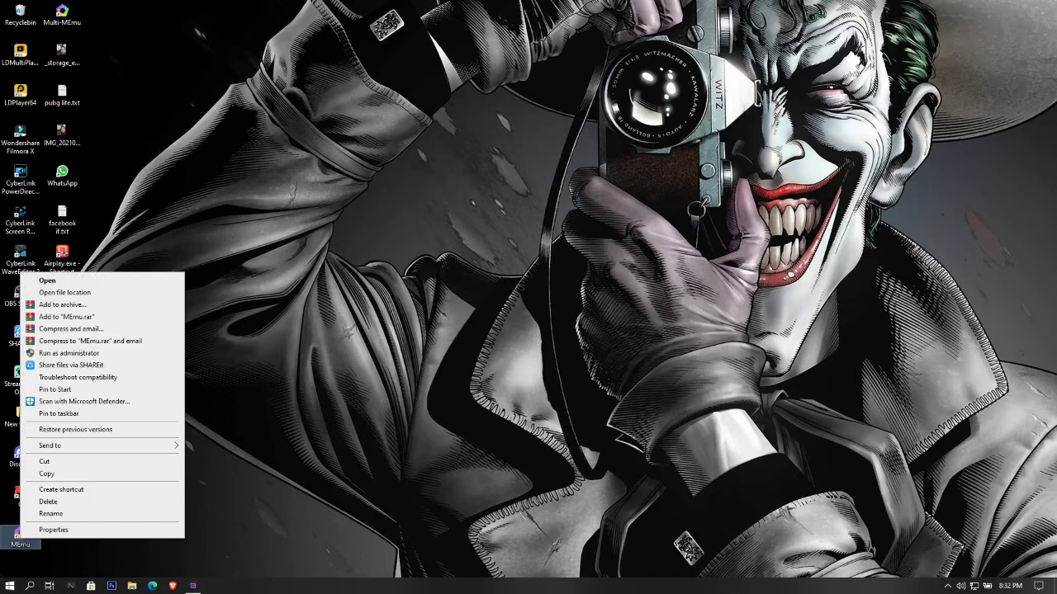
pyautogui.click(57, 530)
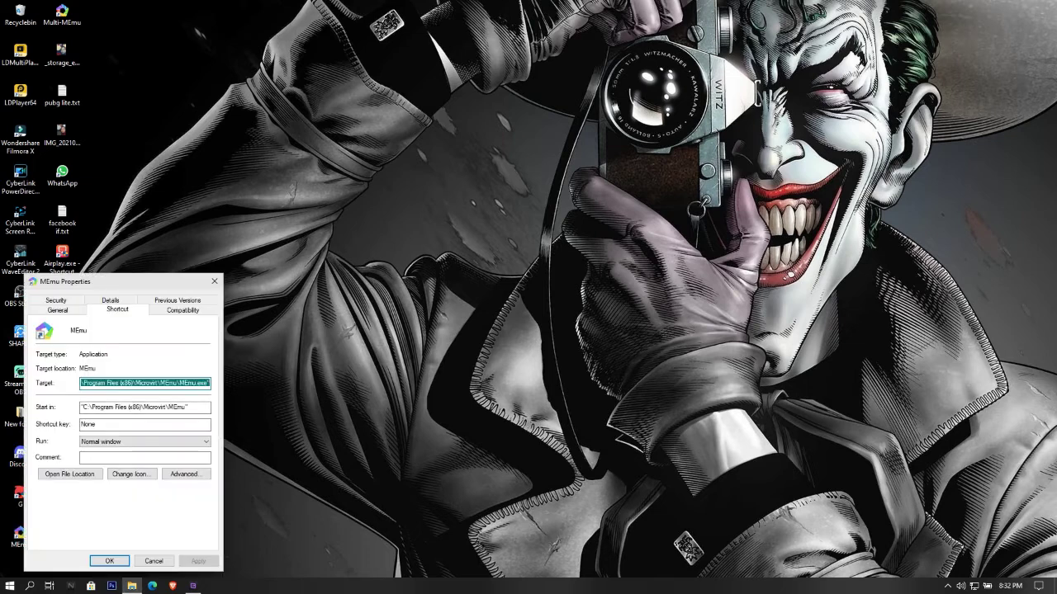
pyautogui.moveTo(144, 282)
pyautogui.mouseDown()
pyautogui.moveTo(368, 282)
pyautogui.moveTo(359, 122)
pyautogui.mouseUp()
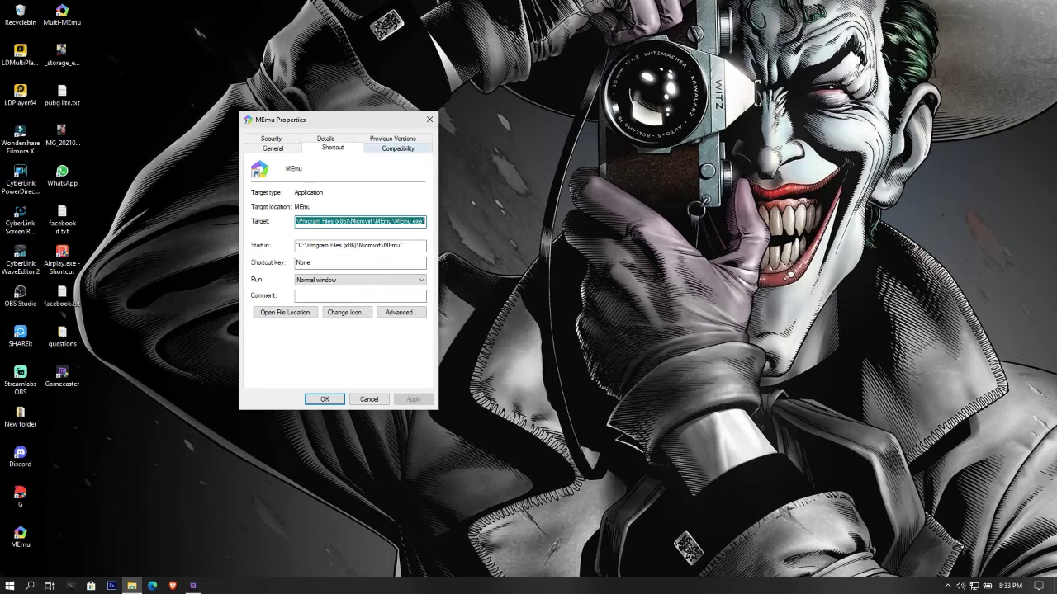
# On the Compatibility tab, run the MEmu shortcut in Windows 7 compatibility mode, then apply and close.
pyautogui.click(398, 148)
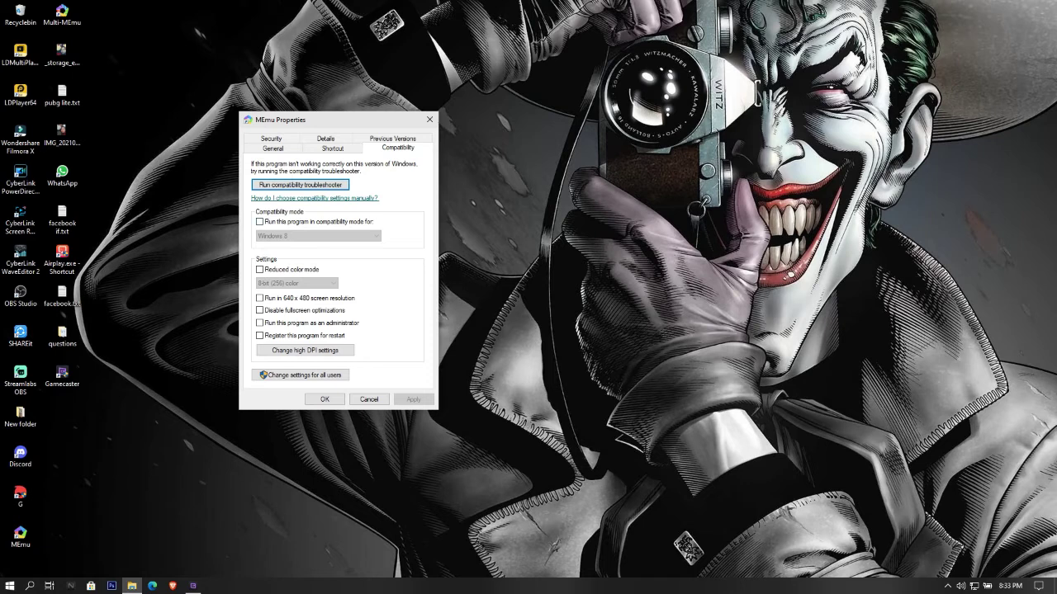
pyautogui.click(259, 221)
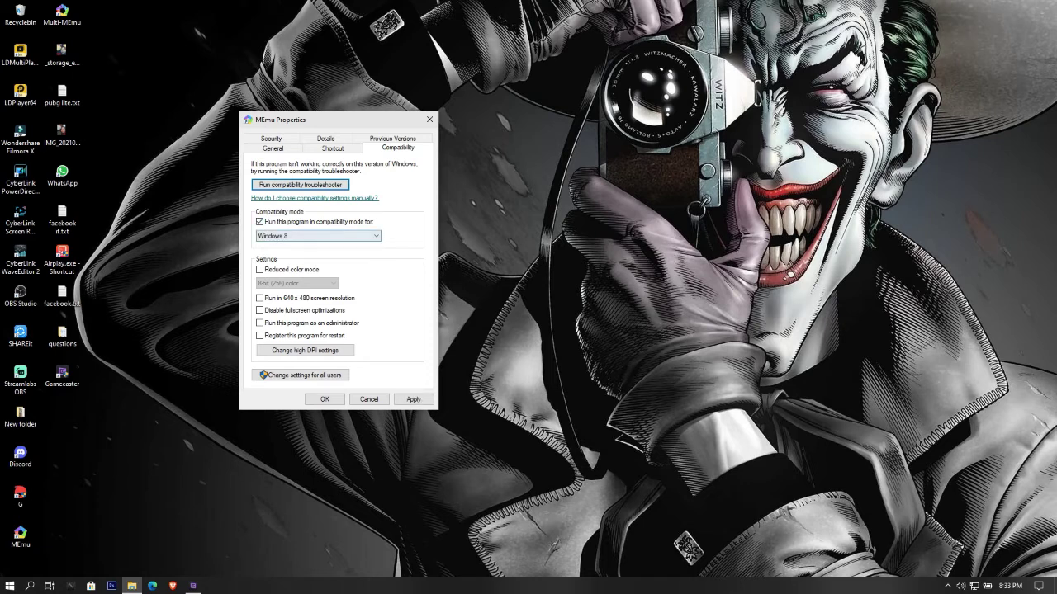
pyautogui.click(318, 236)
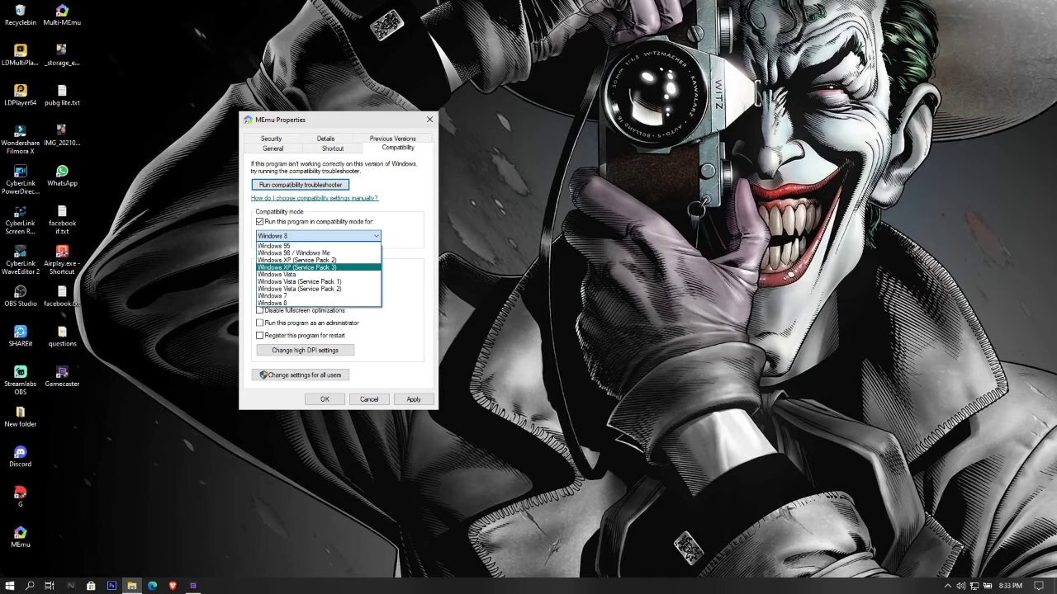
pyautogui.press('Down')
pyautogui.press('Down')
pyautogui.press('Down')
pyautogui.press('Return')
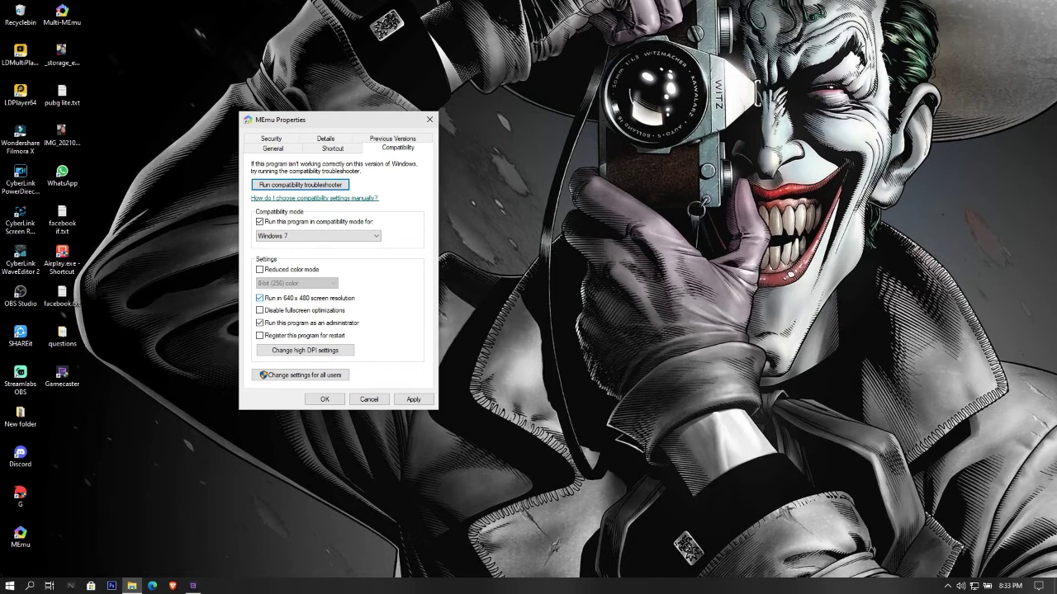
pyautogui.hotkey('alt', 'a')
pyautogui.press('Return')
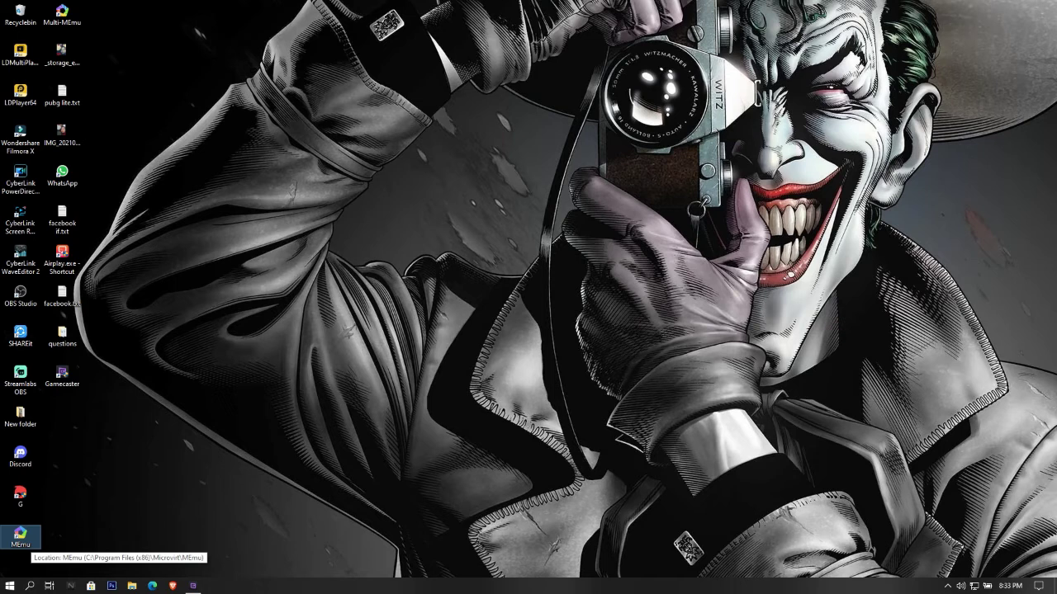
pyautogui.click(20, 535)
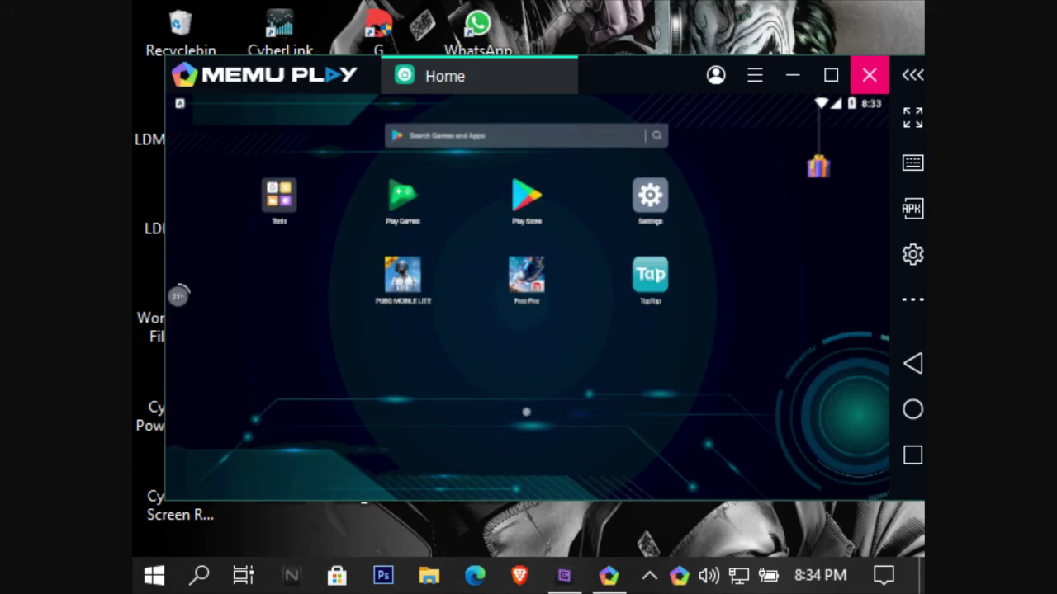
pyautogui.click(869, 75)
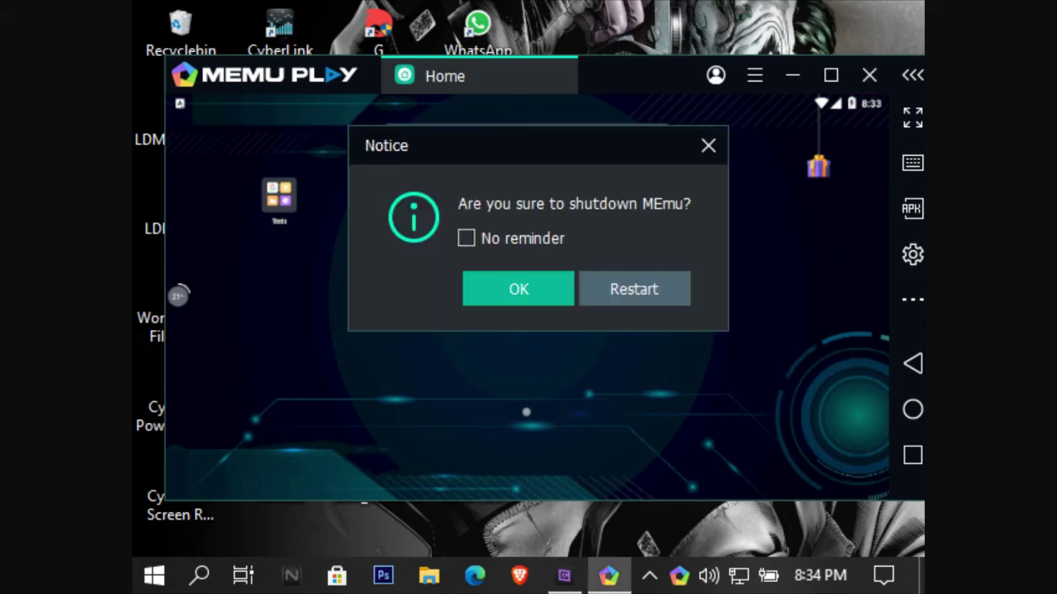
pyautogui.click(518, 289)
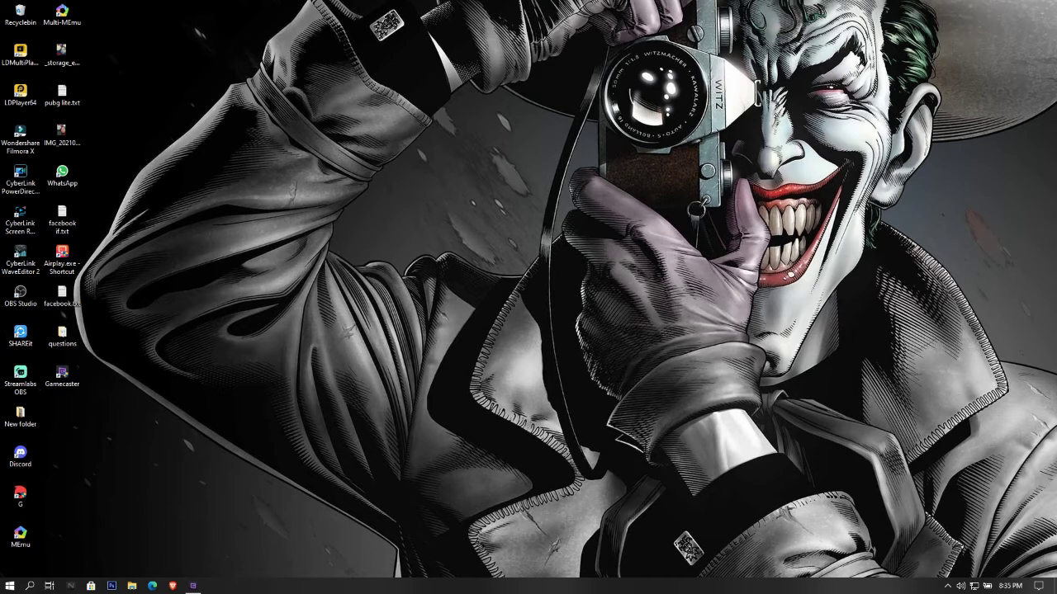
# Launch Multi-MEmu, show the New instance version list, then dismiss it.
pyautogui.doubleClick(62, 14)
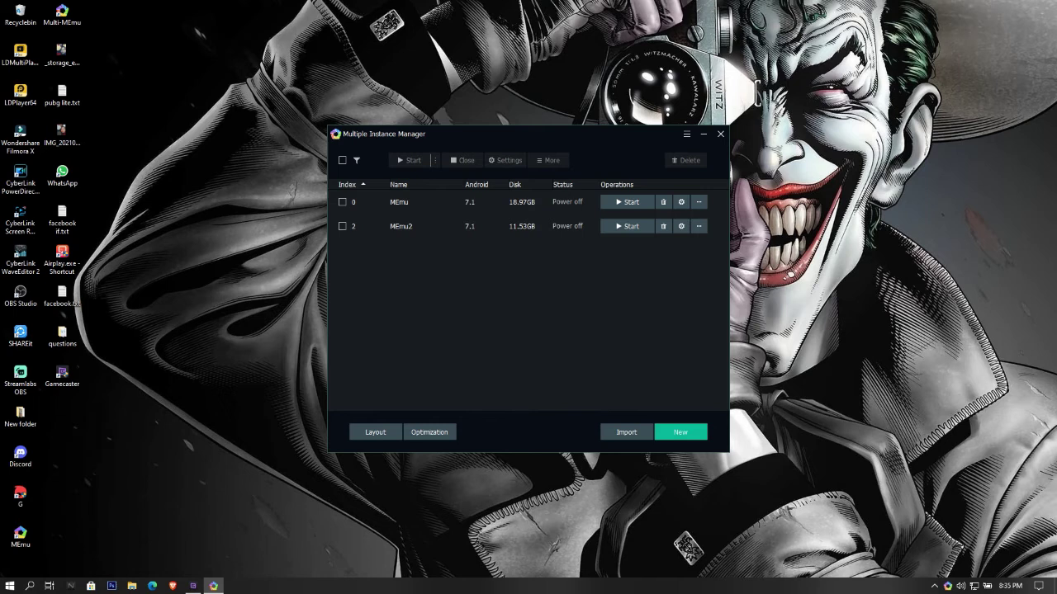
pyautogui.click(680, 431)
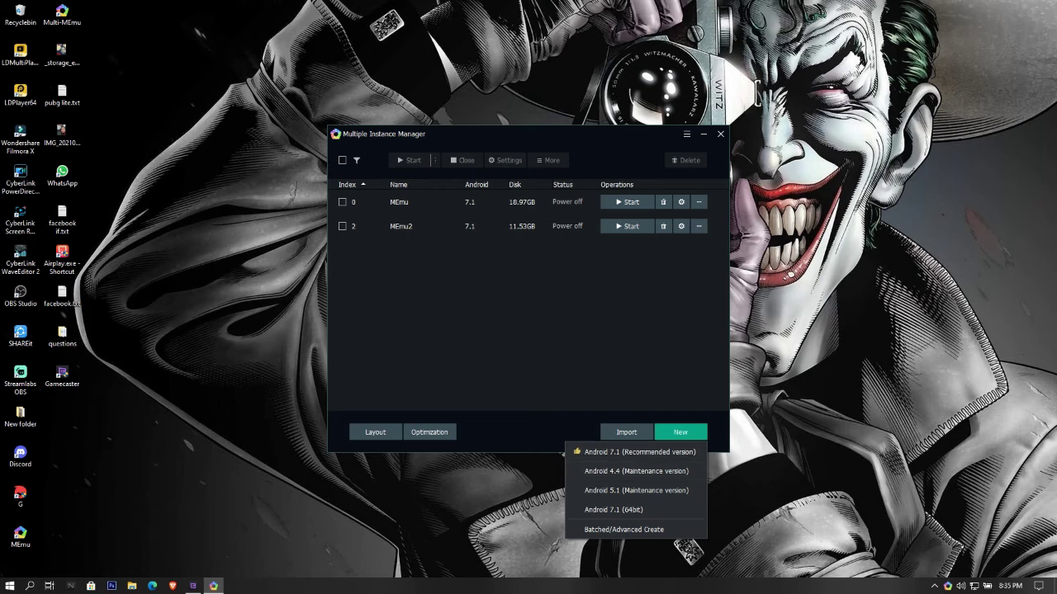
pyautogui.press('Escape')
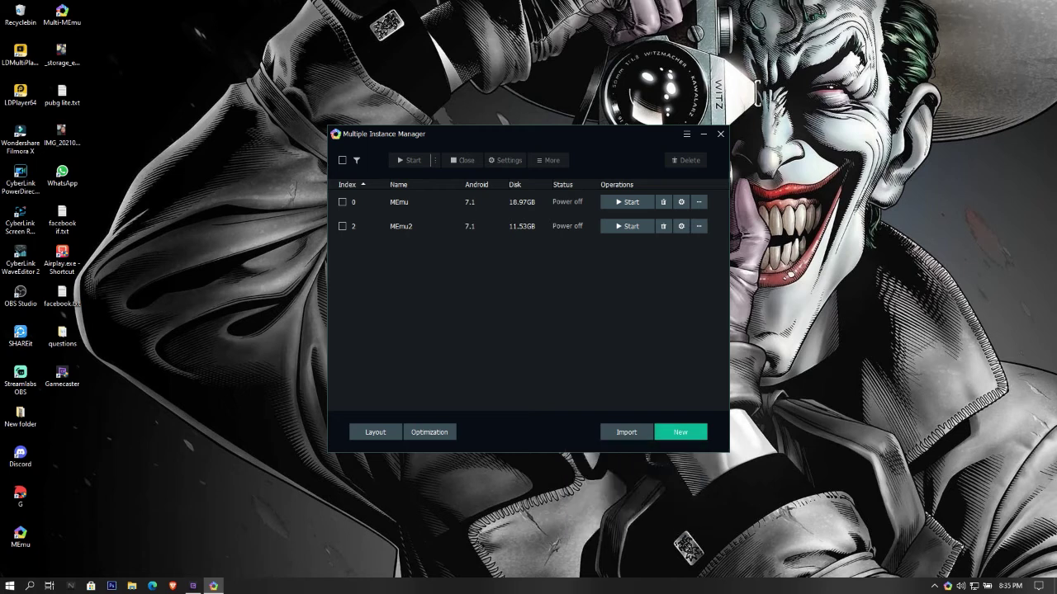
# In the instance's Engine settings, turn GPU memory optimization off and select DirectX render mode.
pyautogui.click(681, 226)
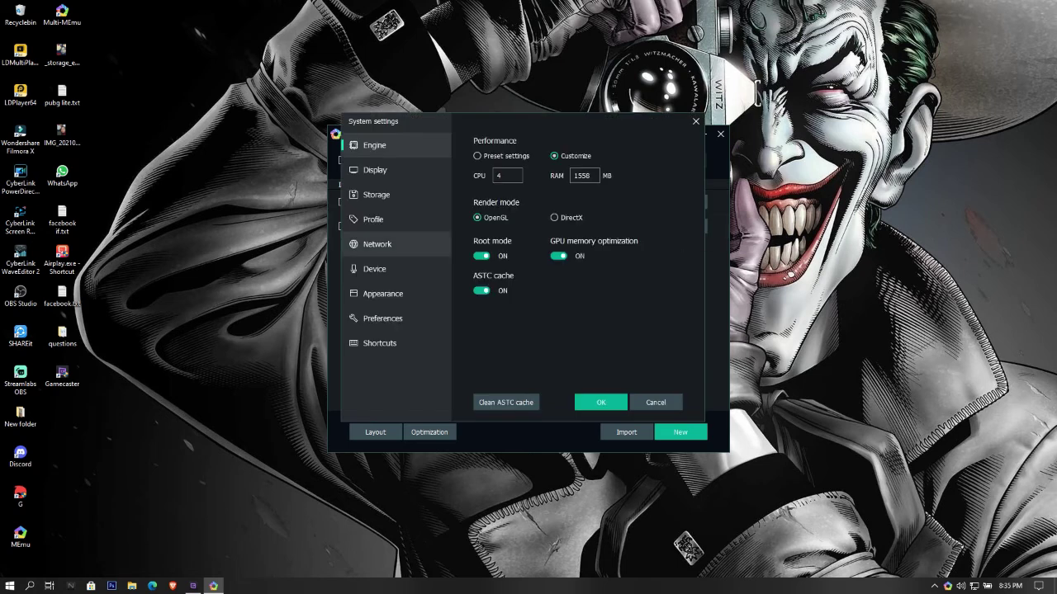
pyautogui.click(375, 169)
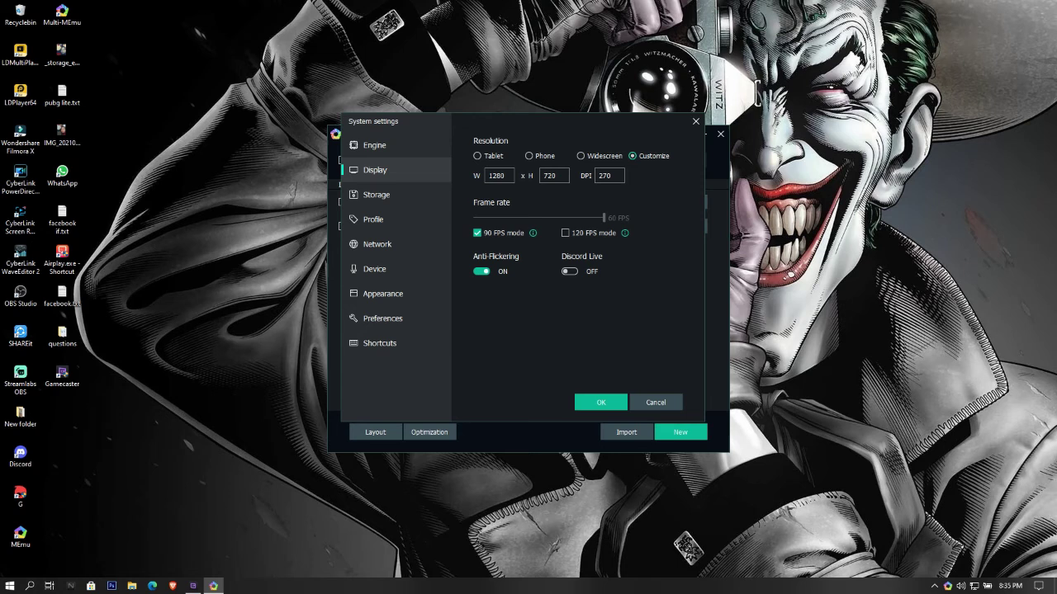
pyautogui.click(374, 145)
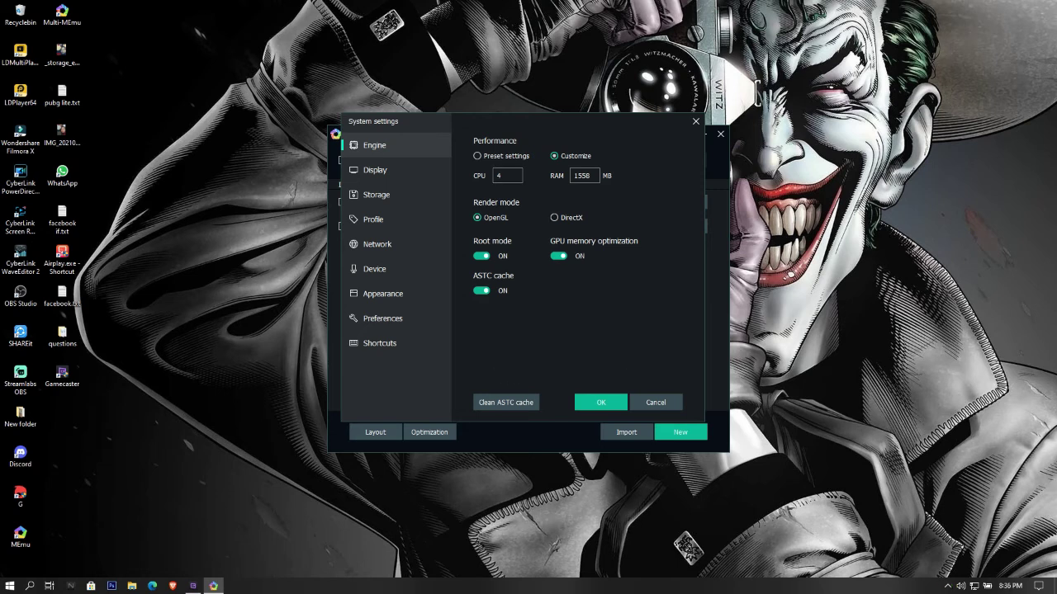
pyautogui.click(559, 256)
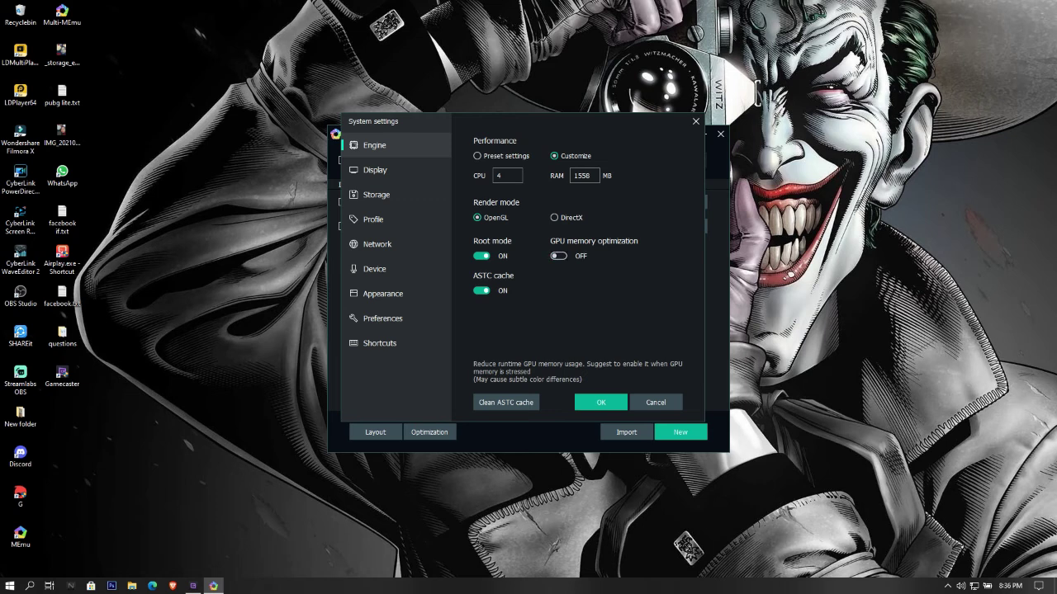
pyautogui.click(554, 217)
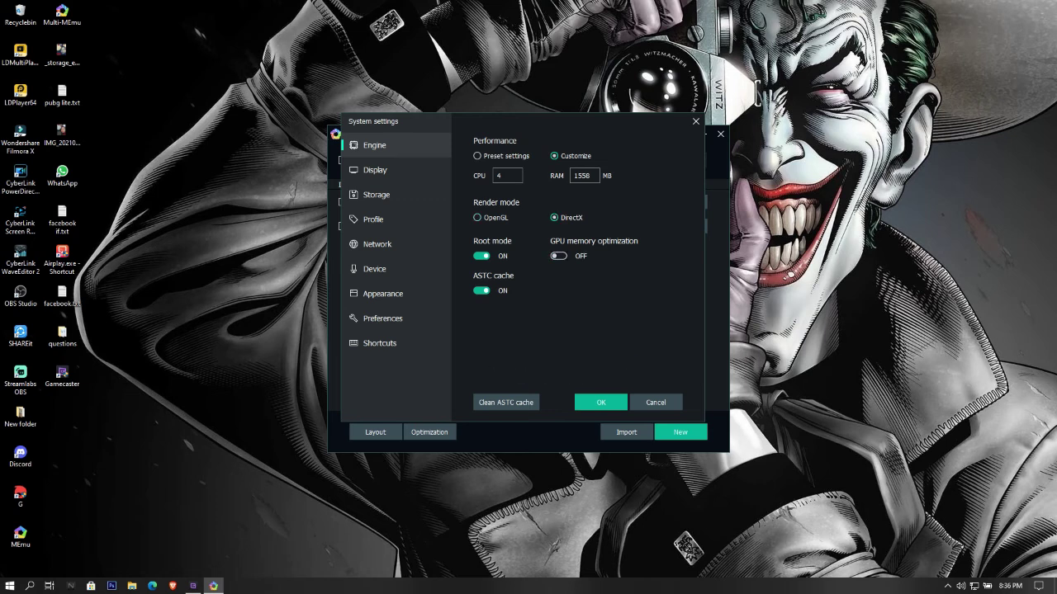
# Confirm the System settings with OK to save the DirectX engine changes.
pyautogui.click(656, 402)
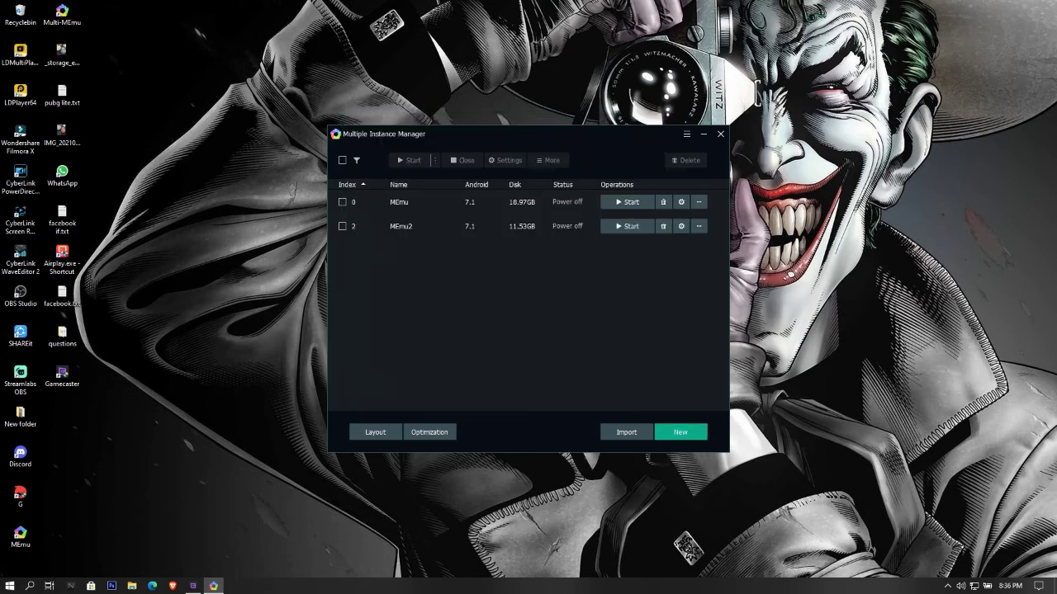